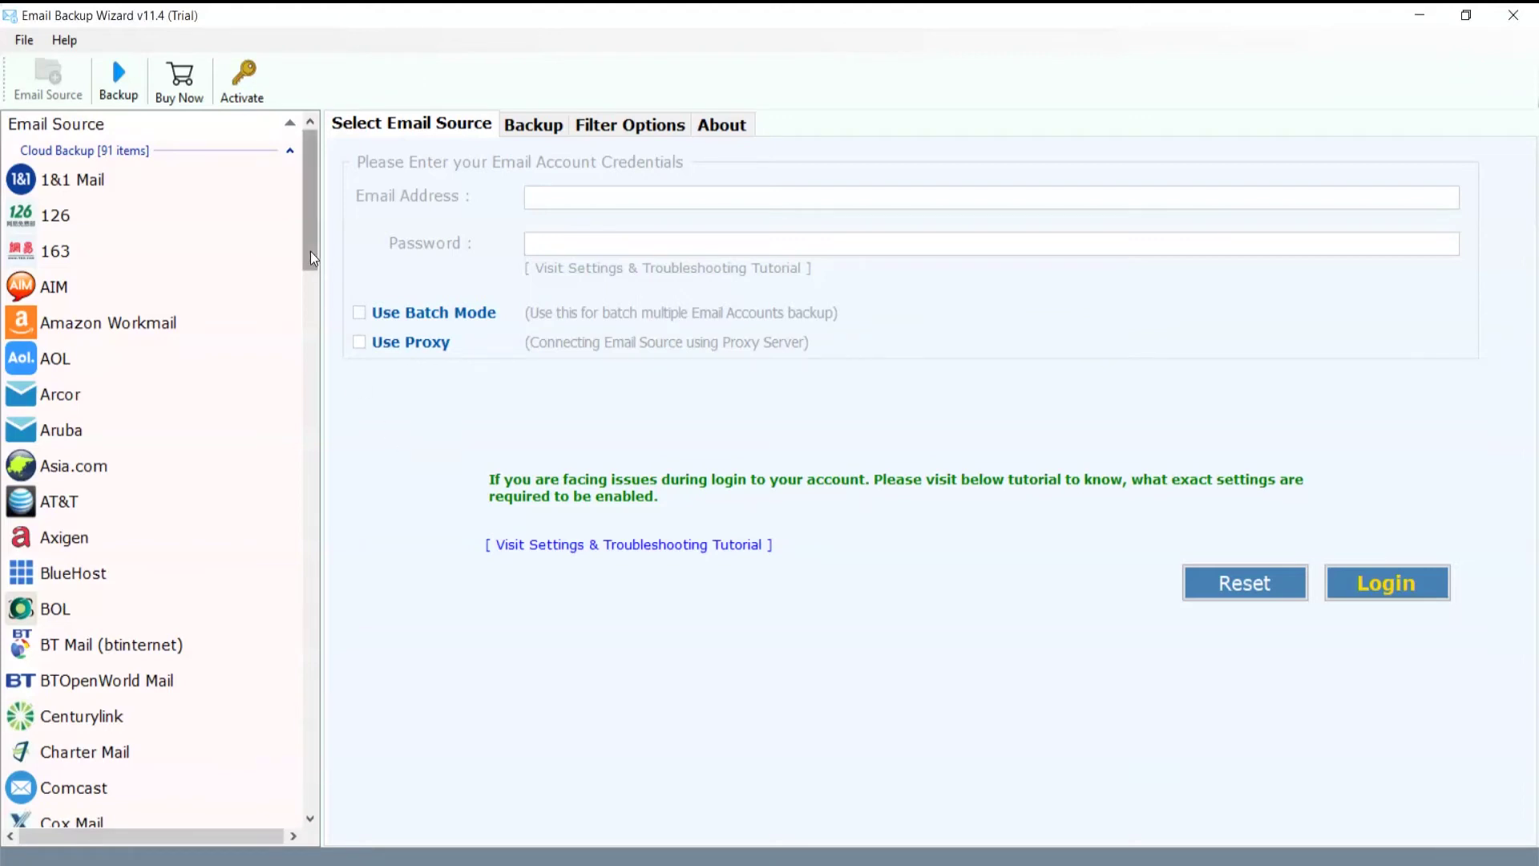
{"action": "left_click_drag", "start_coordinate": [311, 252], "coordinate": [301, 772]}
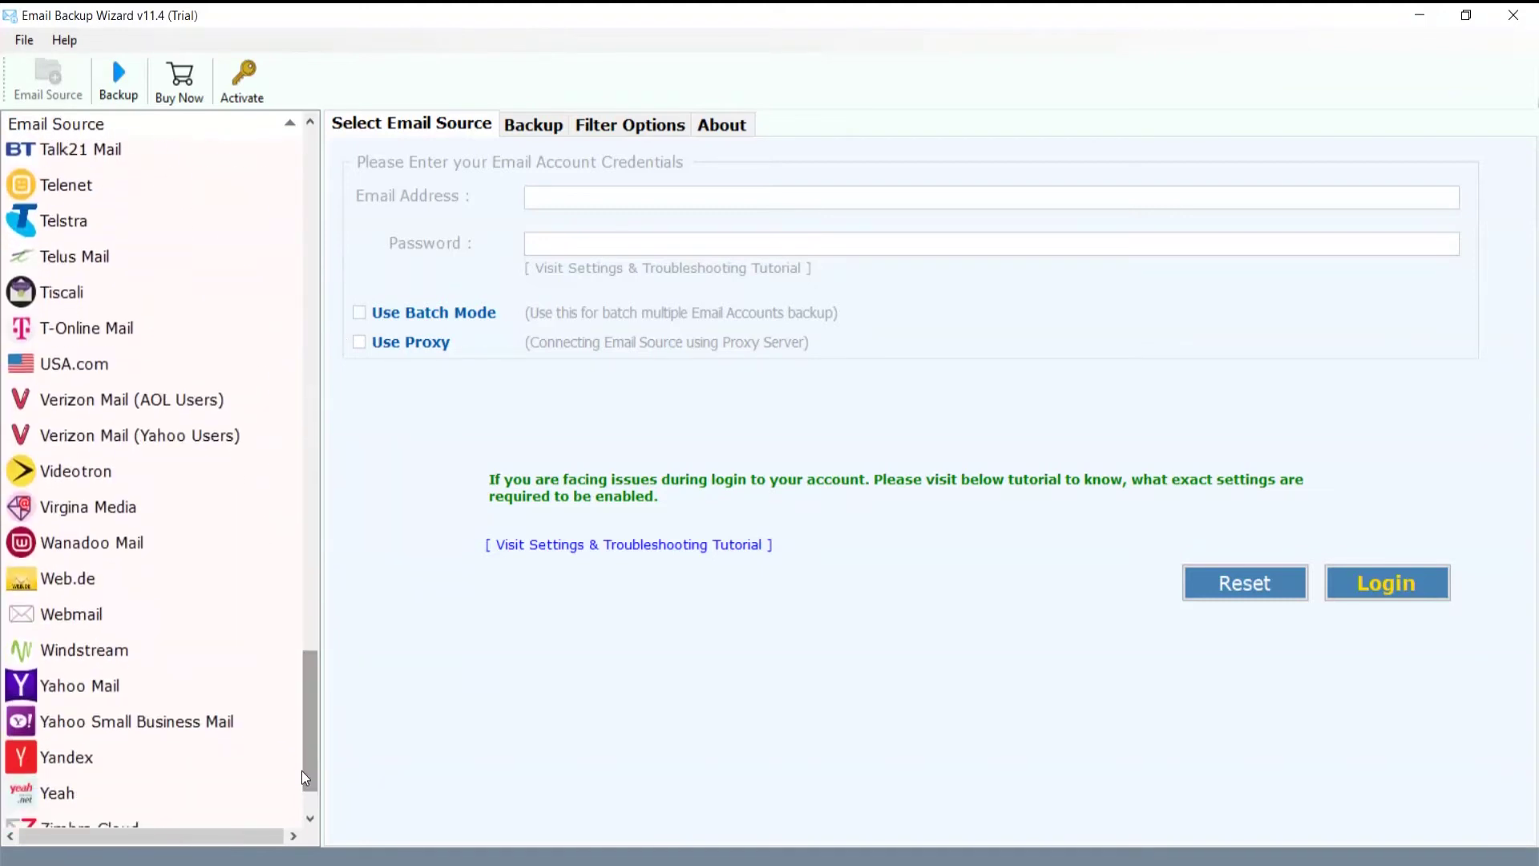
{"action": "left_click", "coordinate": [153, 685]}
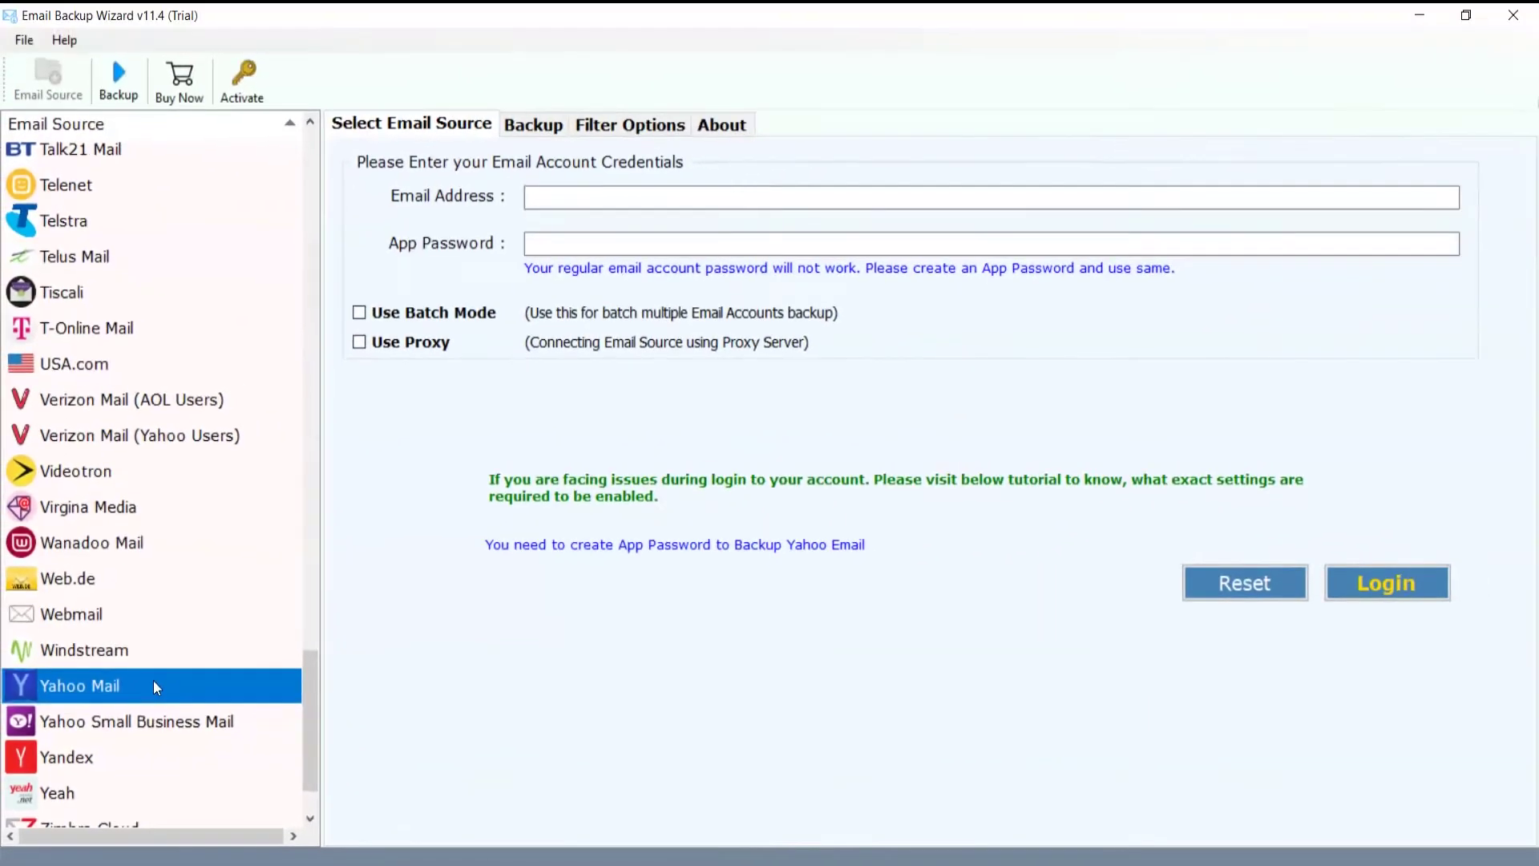
{"action": "left_click", "coordinate": [531, 197]}
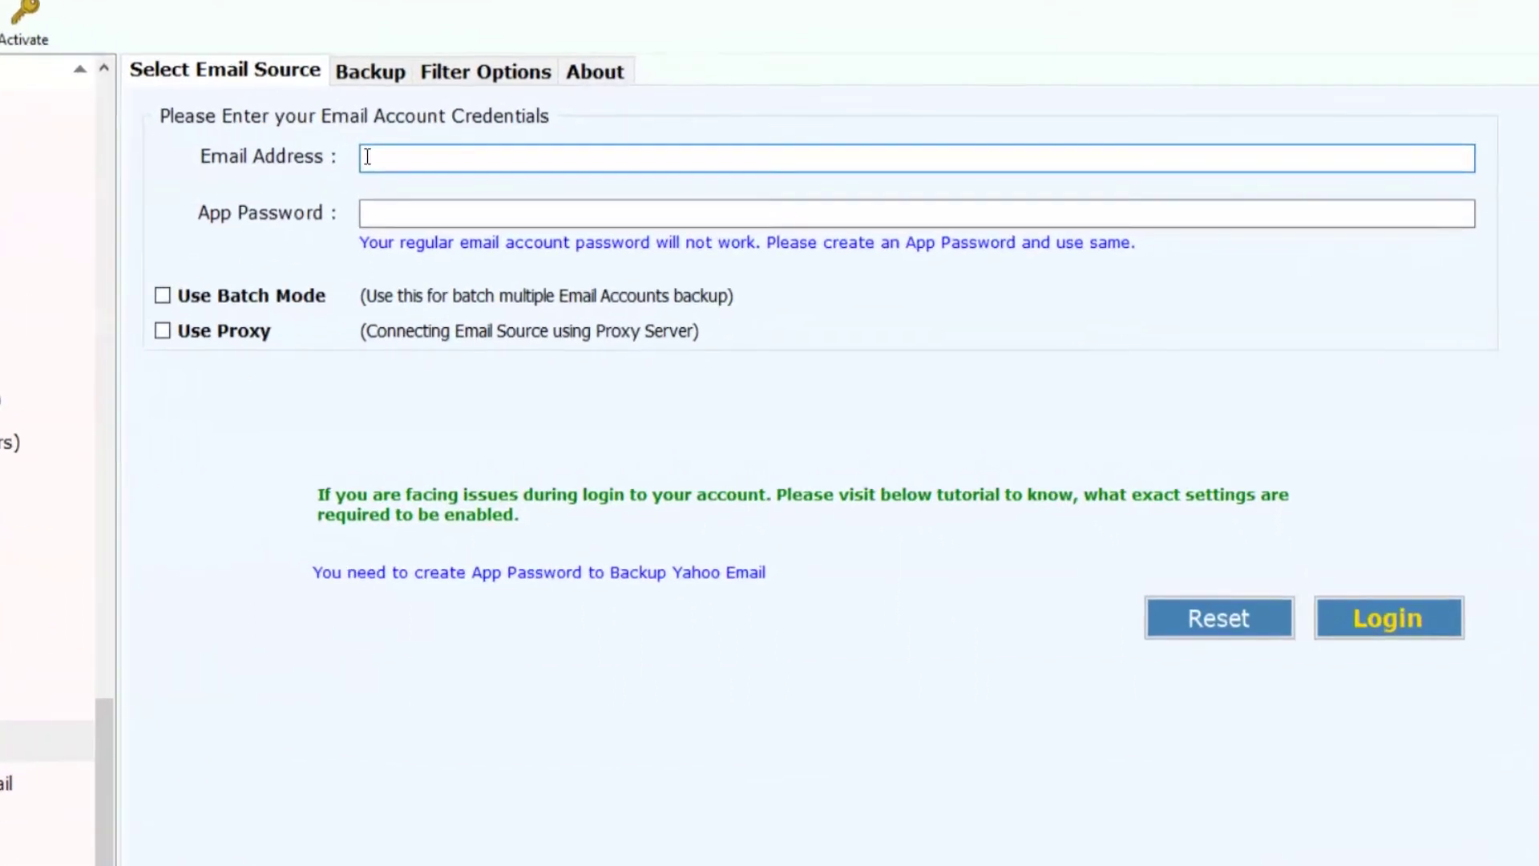
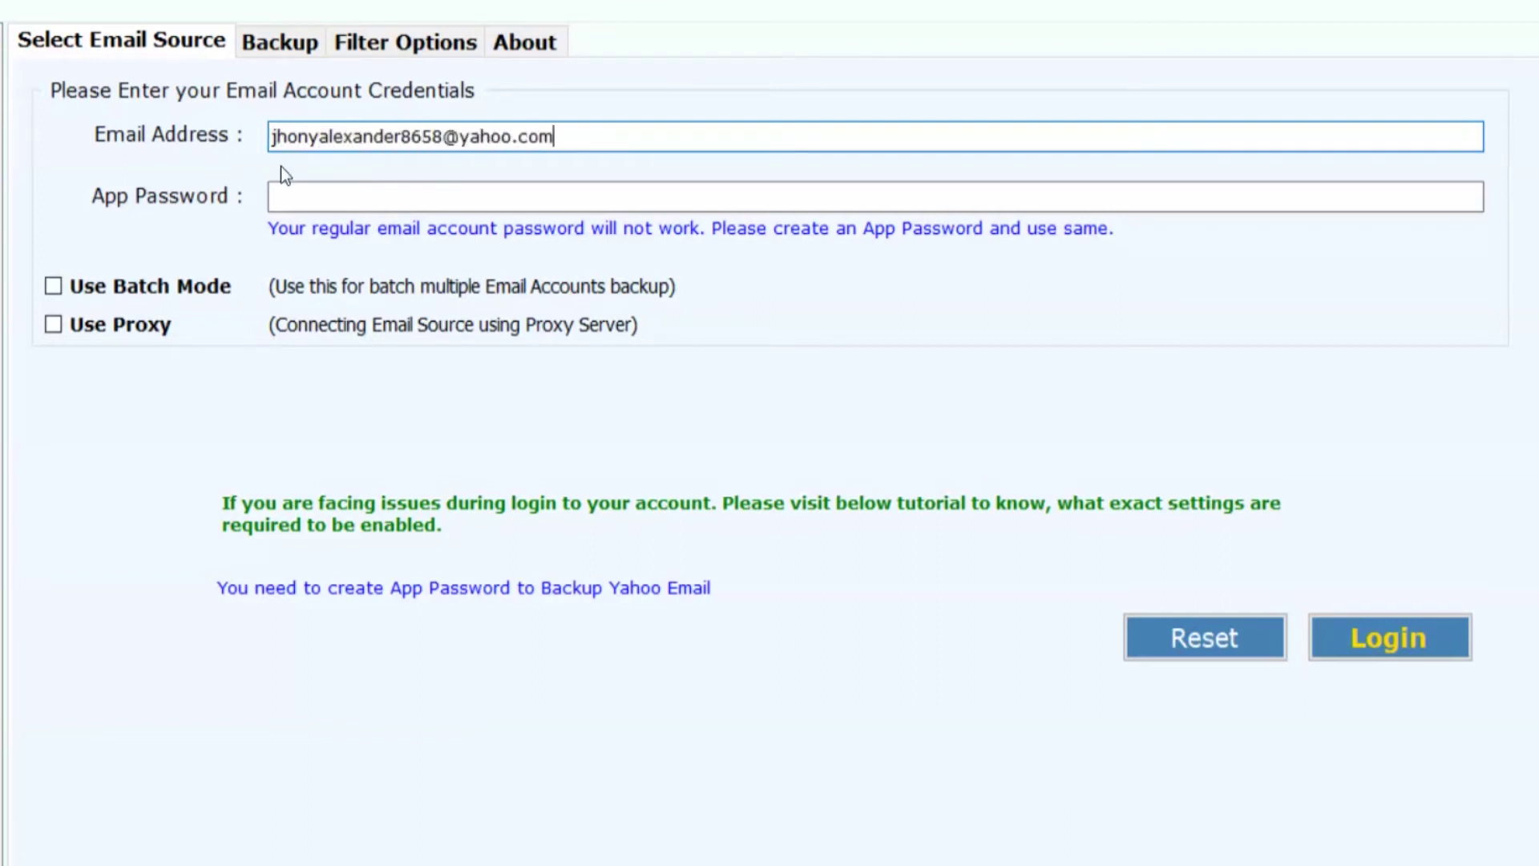
{"action": "left_click", "coordinate": [280, 199]}
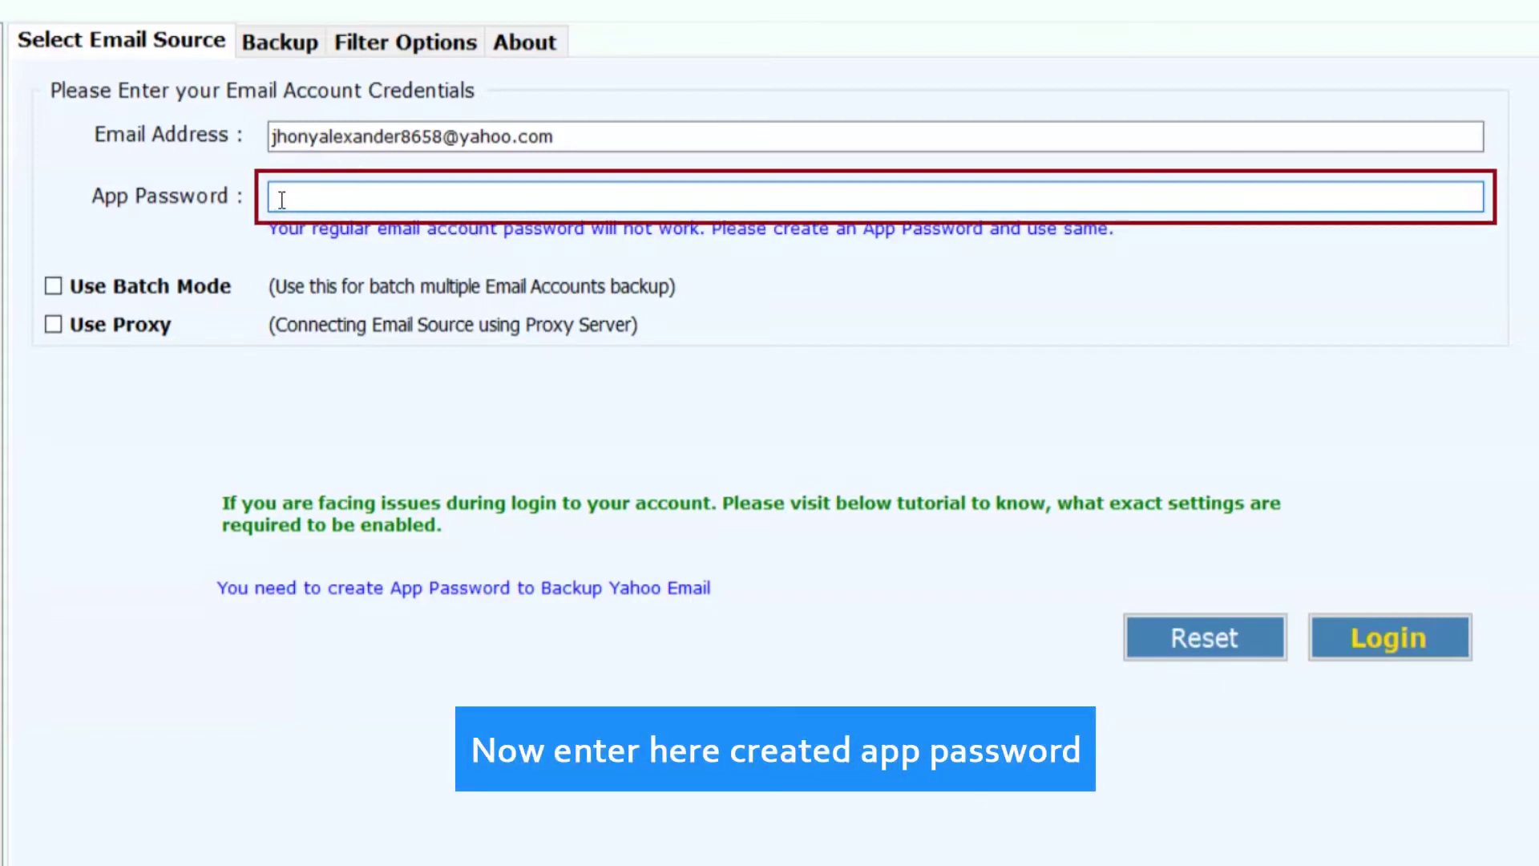
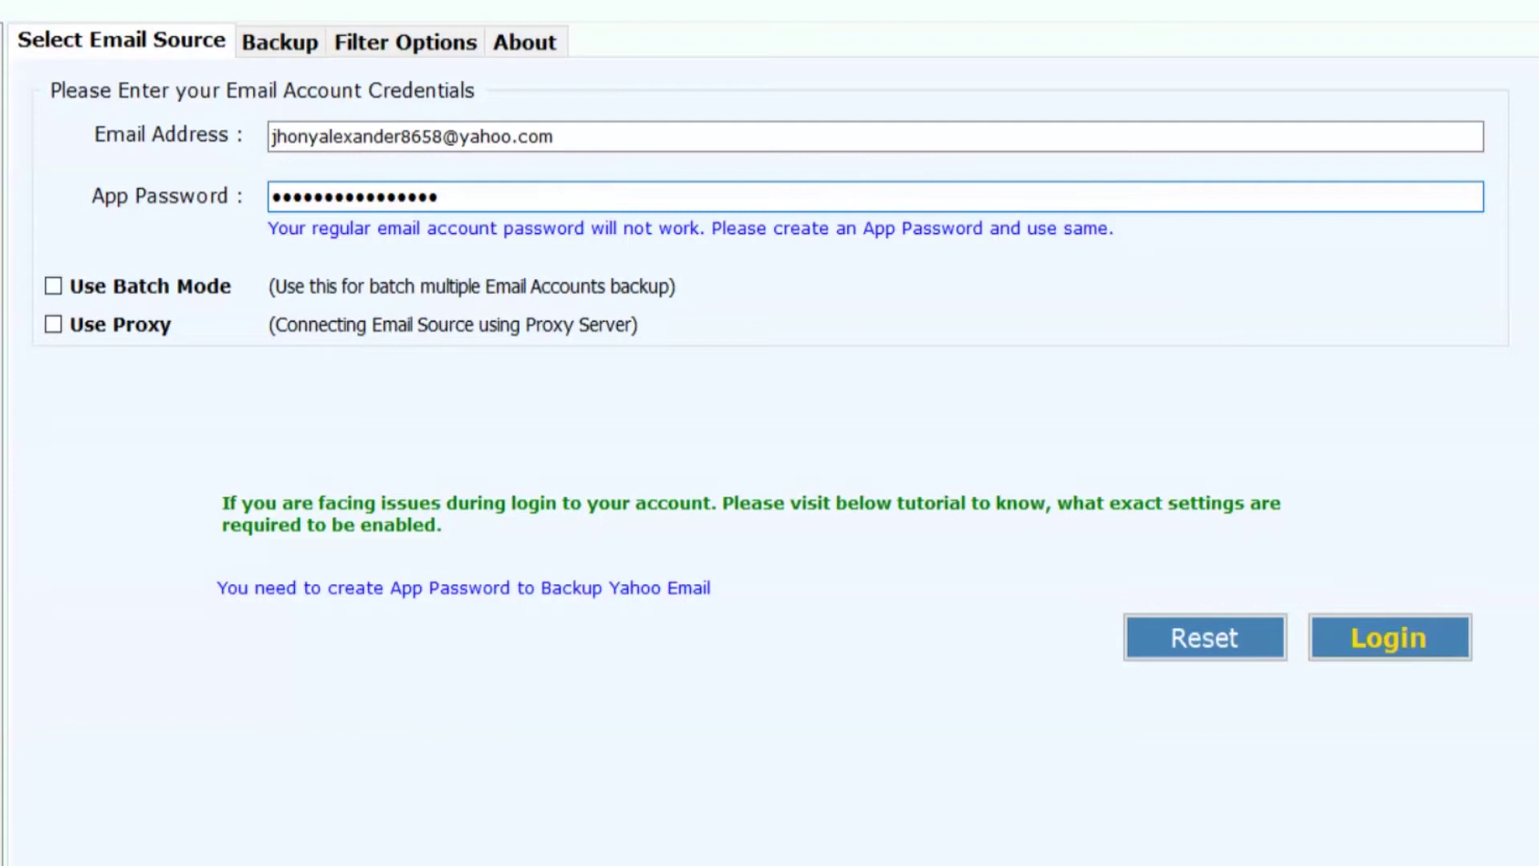
{"action": "left_click", "coordinate": [52, 283]}
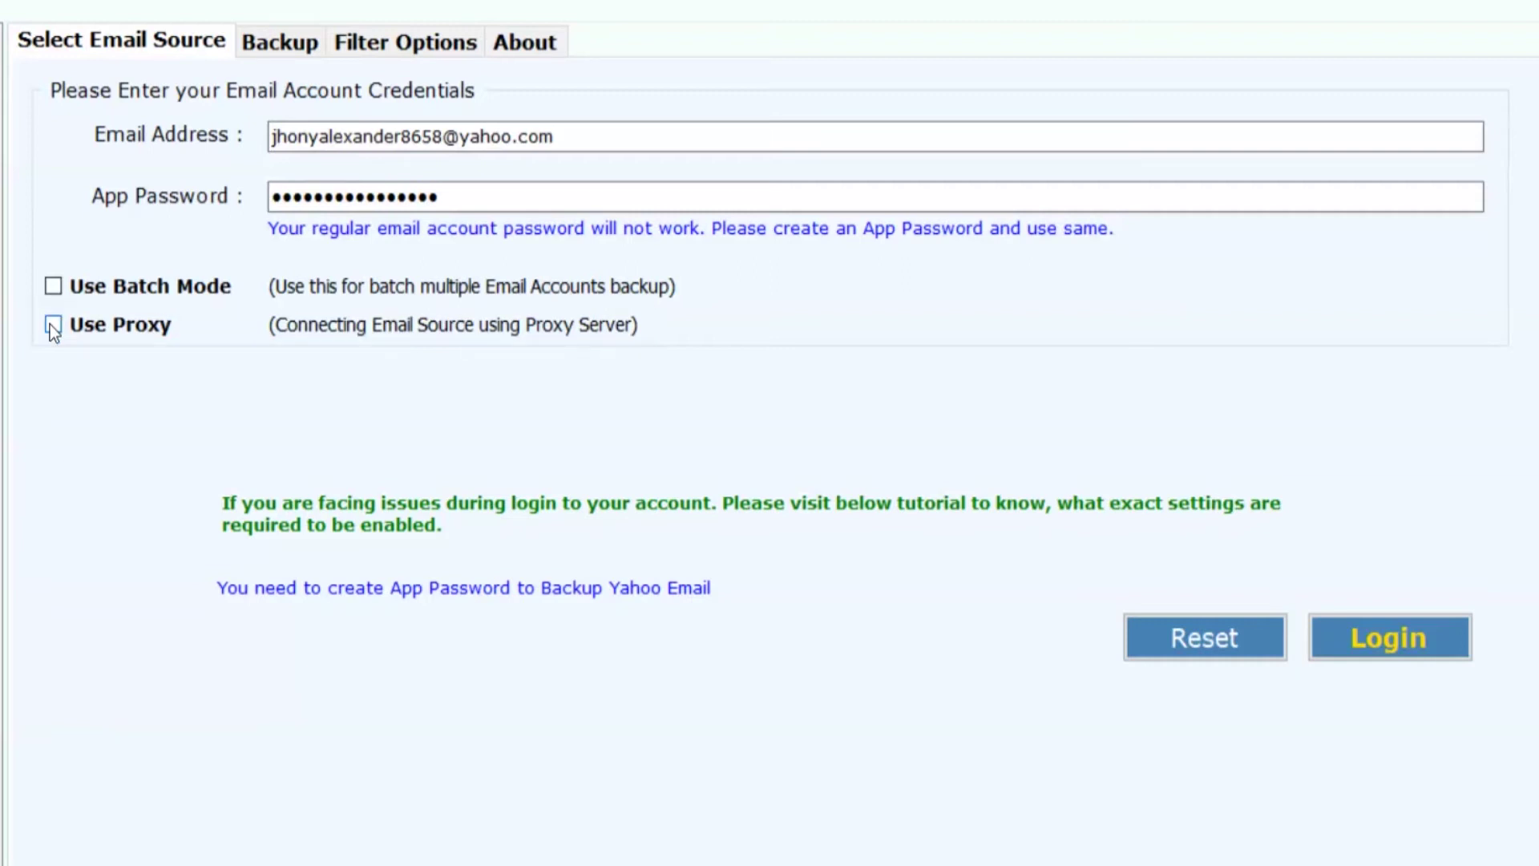
Log in to the Yahoo account and tick the Archive and Inbox folders
{"action": "left_click", "coordinate": [1395, 630]}
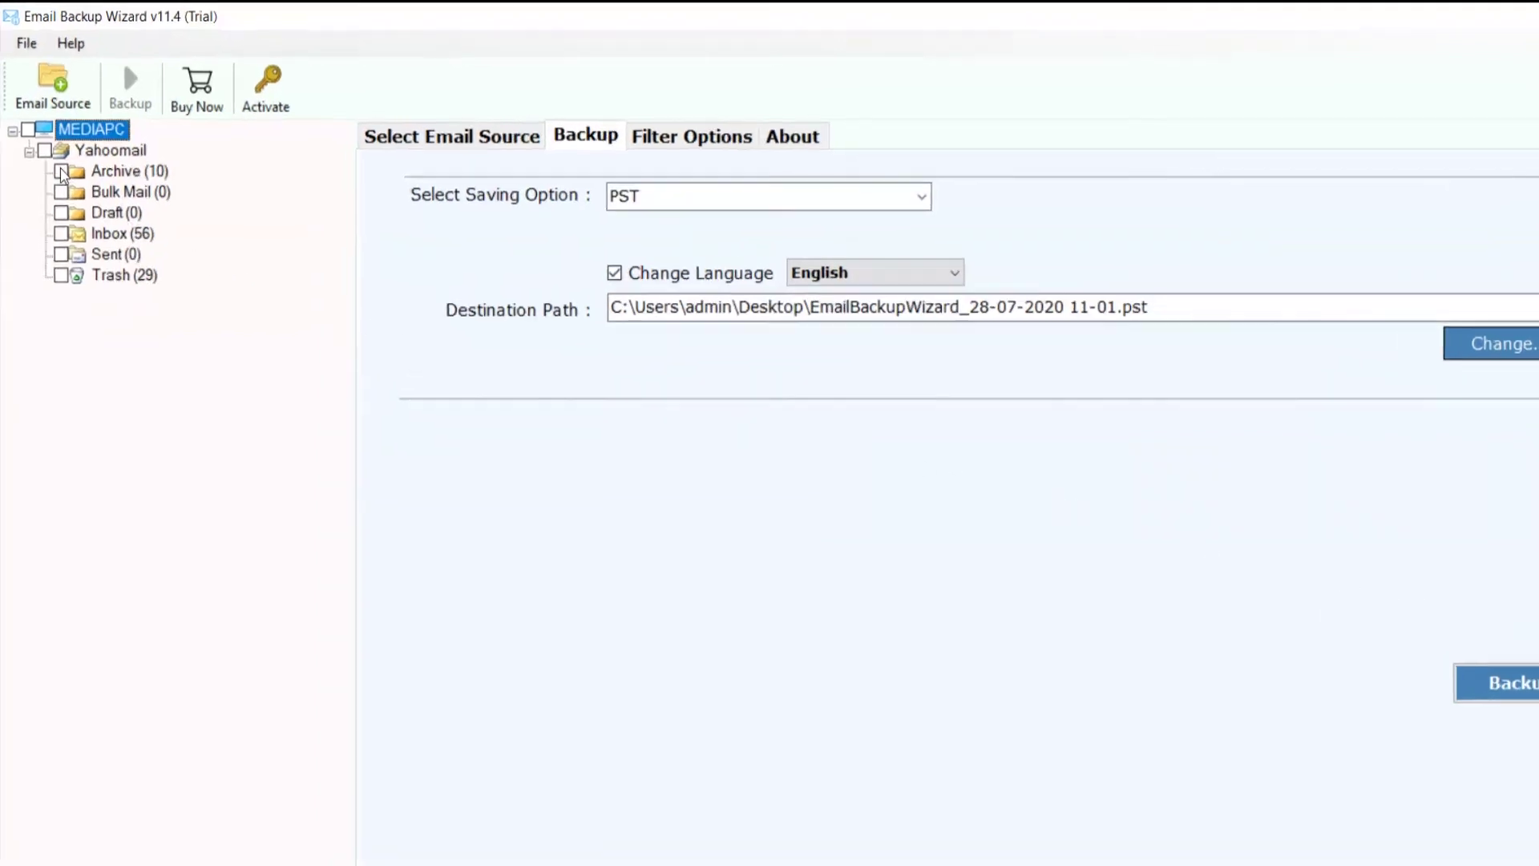
{"action": "left_click", "coordinate": [61, 171]}
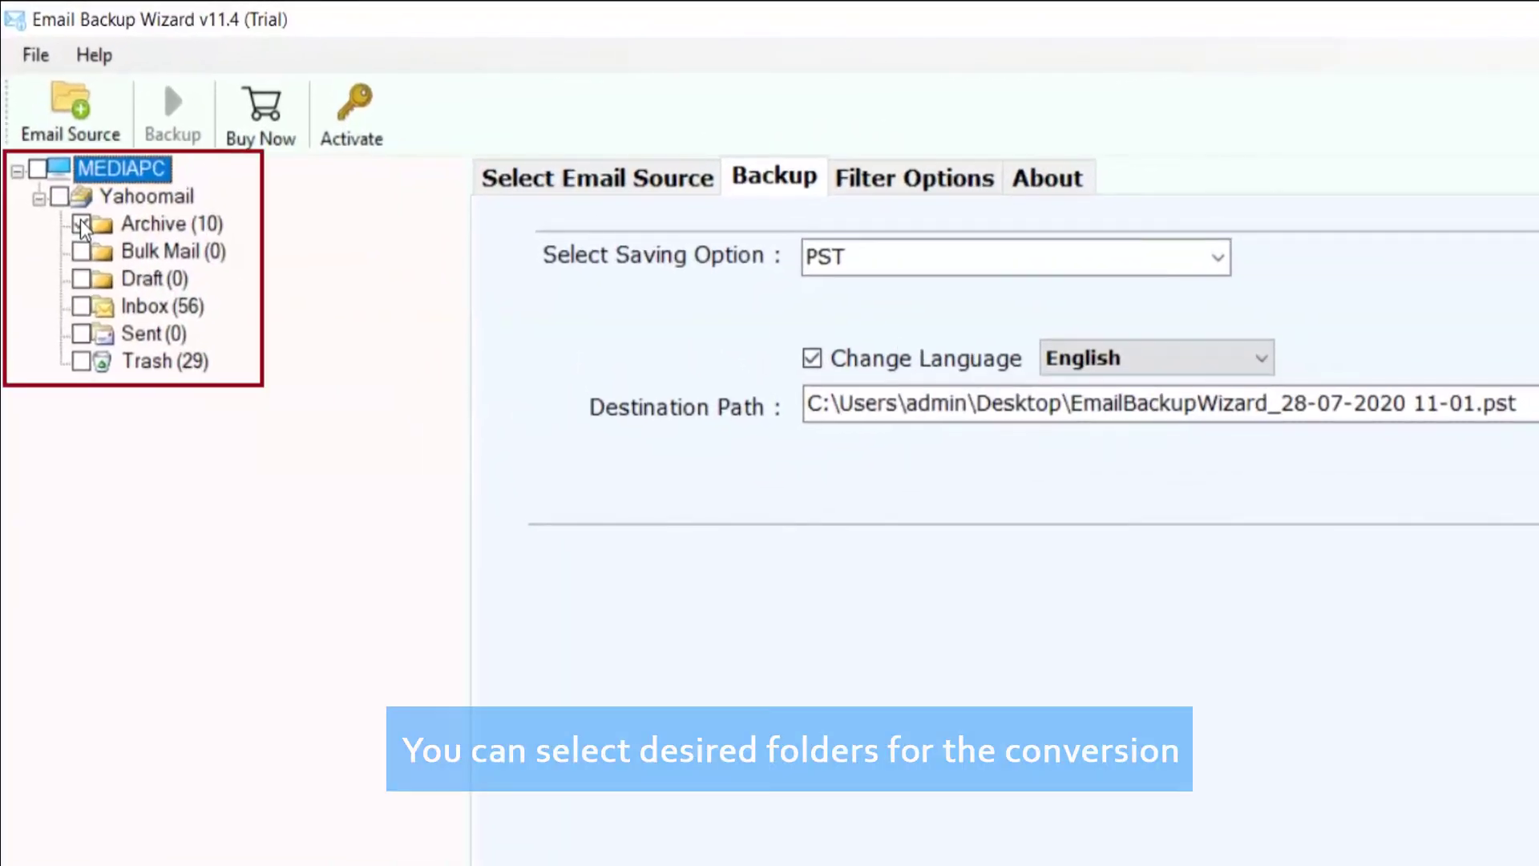
{"action": "left_click", "coordinate": [81, 307]}
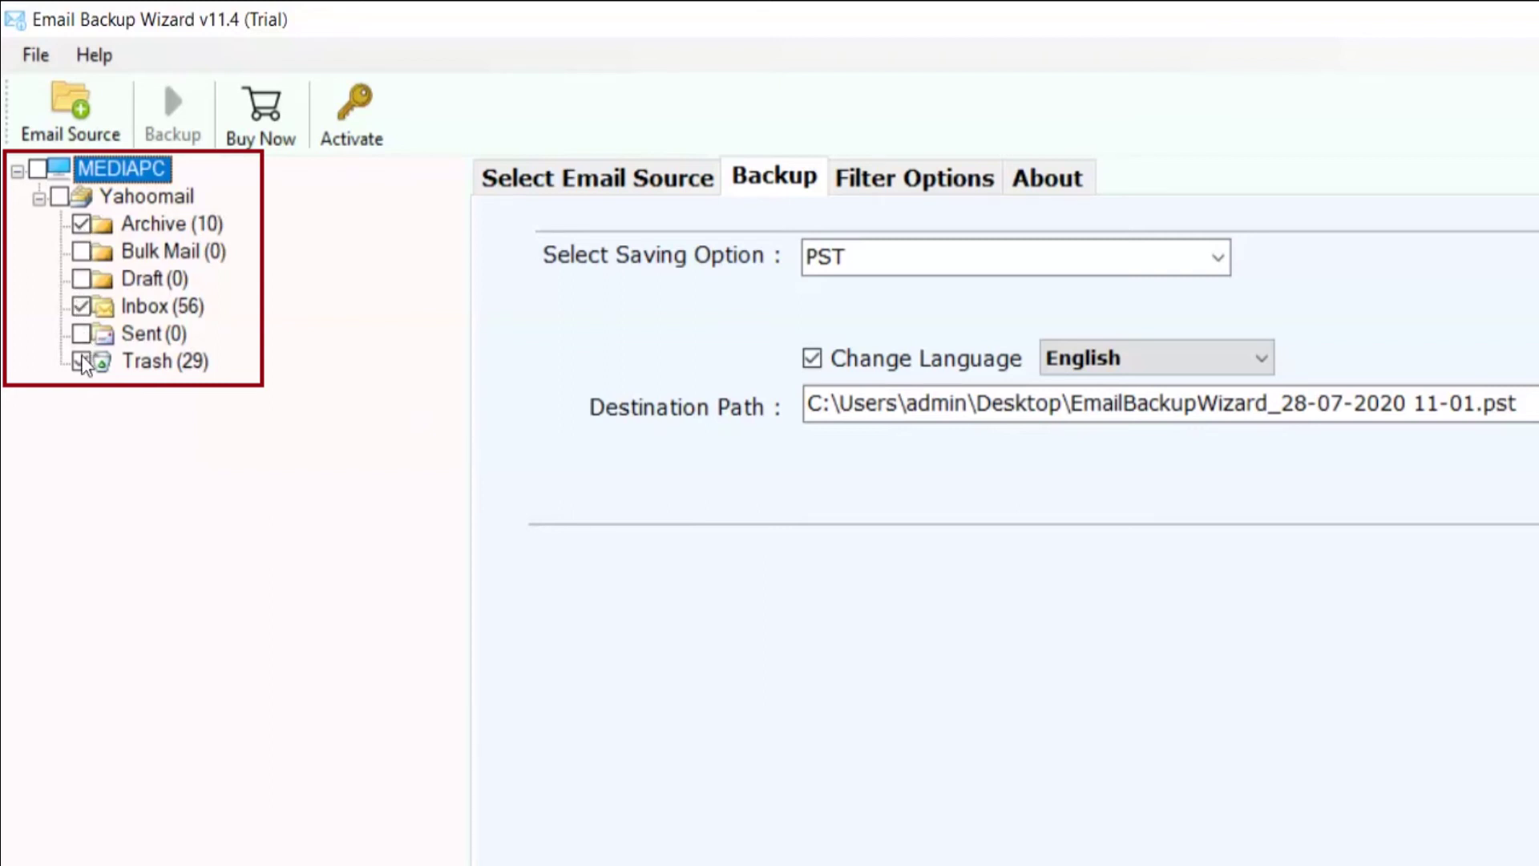
Set the saving option to Extract Email Address with destination folder C:\Output
{"action": "left_click", "coordinate": [1219, 265]}
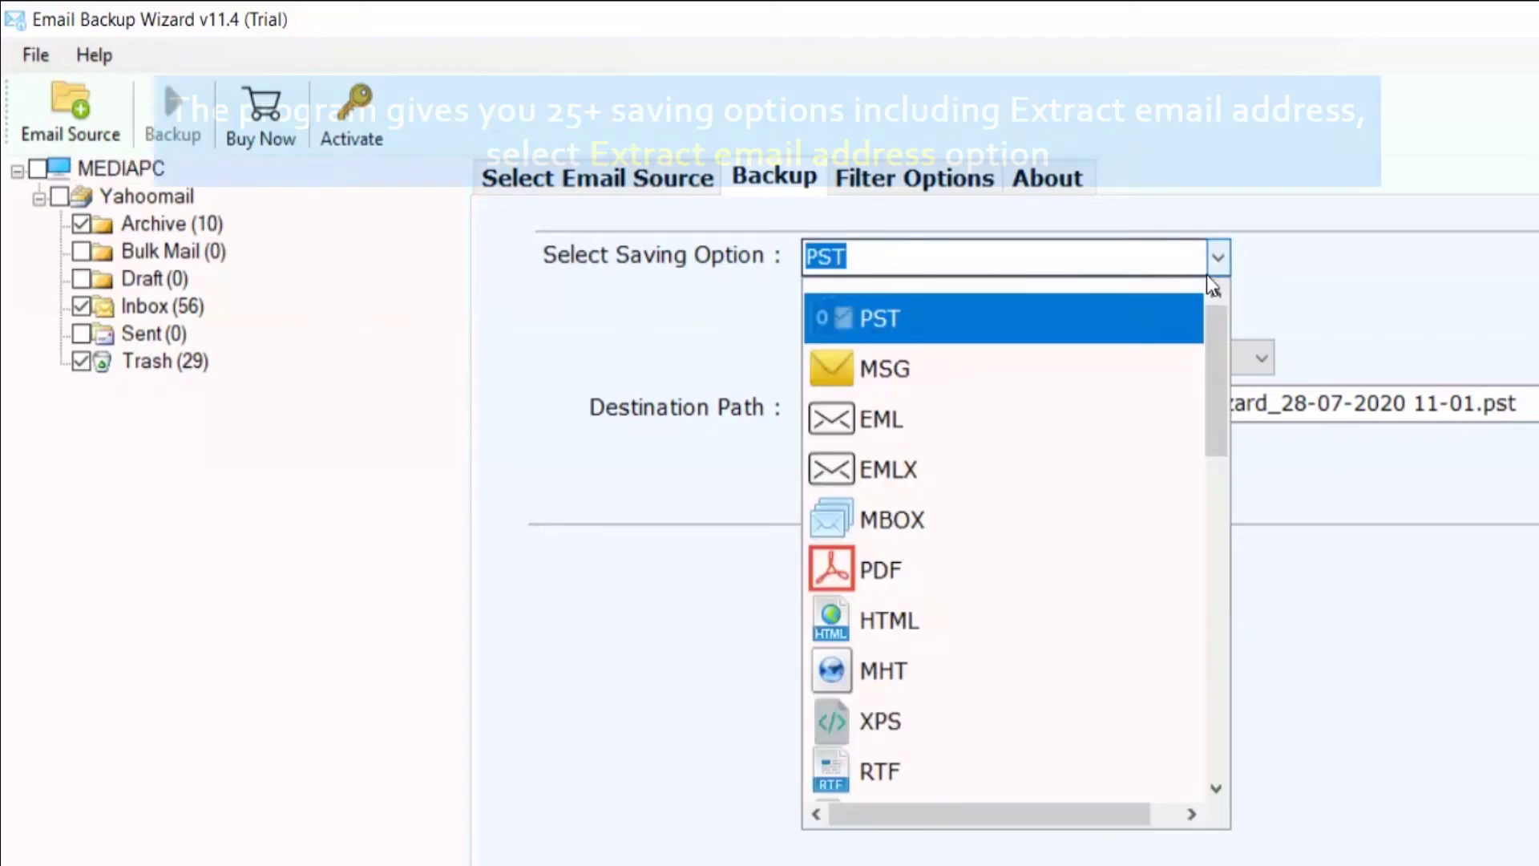
{"action": "left_click_drag", "start_coordinate": [1209, 327], "coordinate": [1207, 586]}
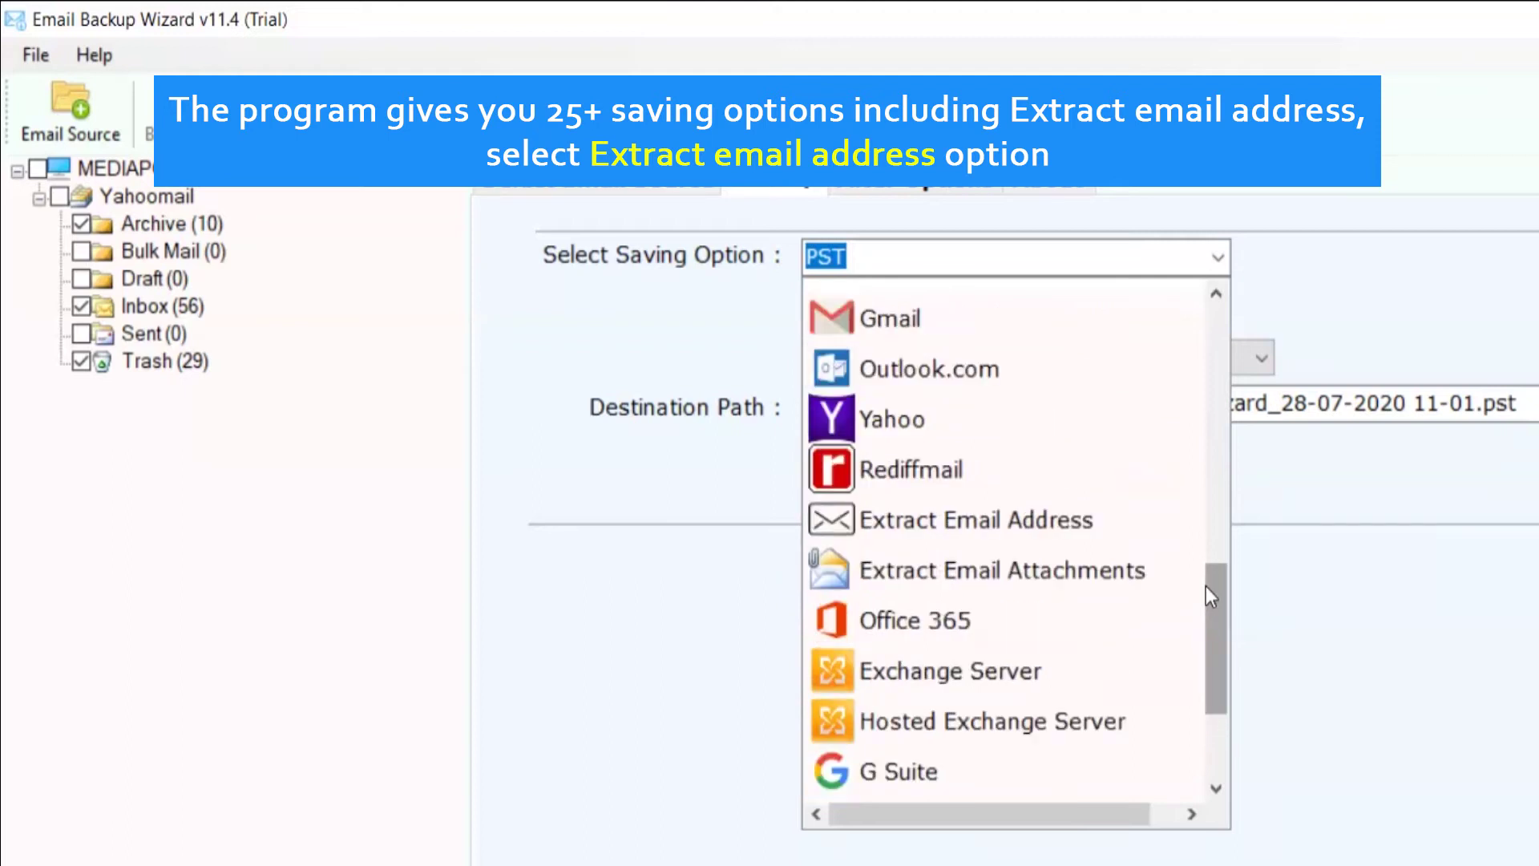
{"action": "left_click", "coordinate": [1125, 531]}
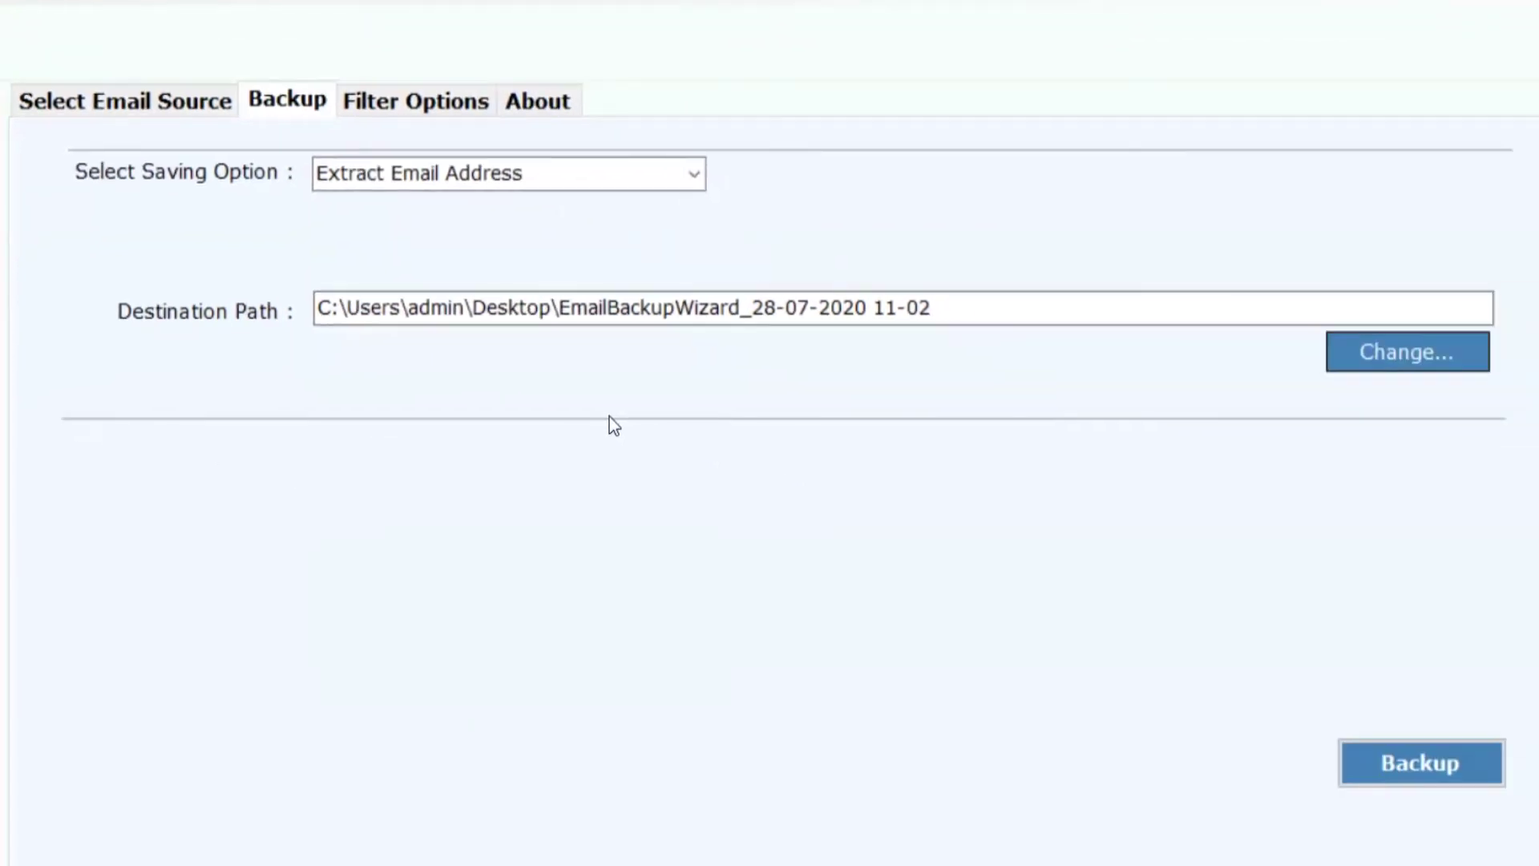
{"action": "left_click", "coordinate": [1407, 352]}
{"action": "left_click", "coordinate": [575, 566]}
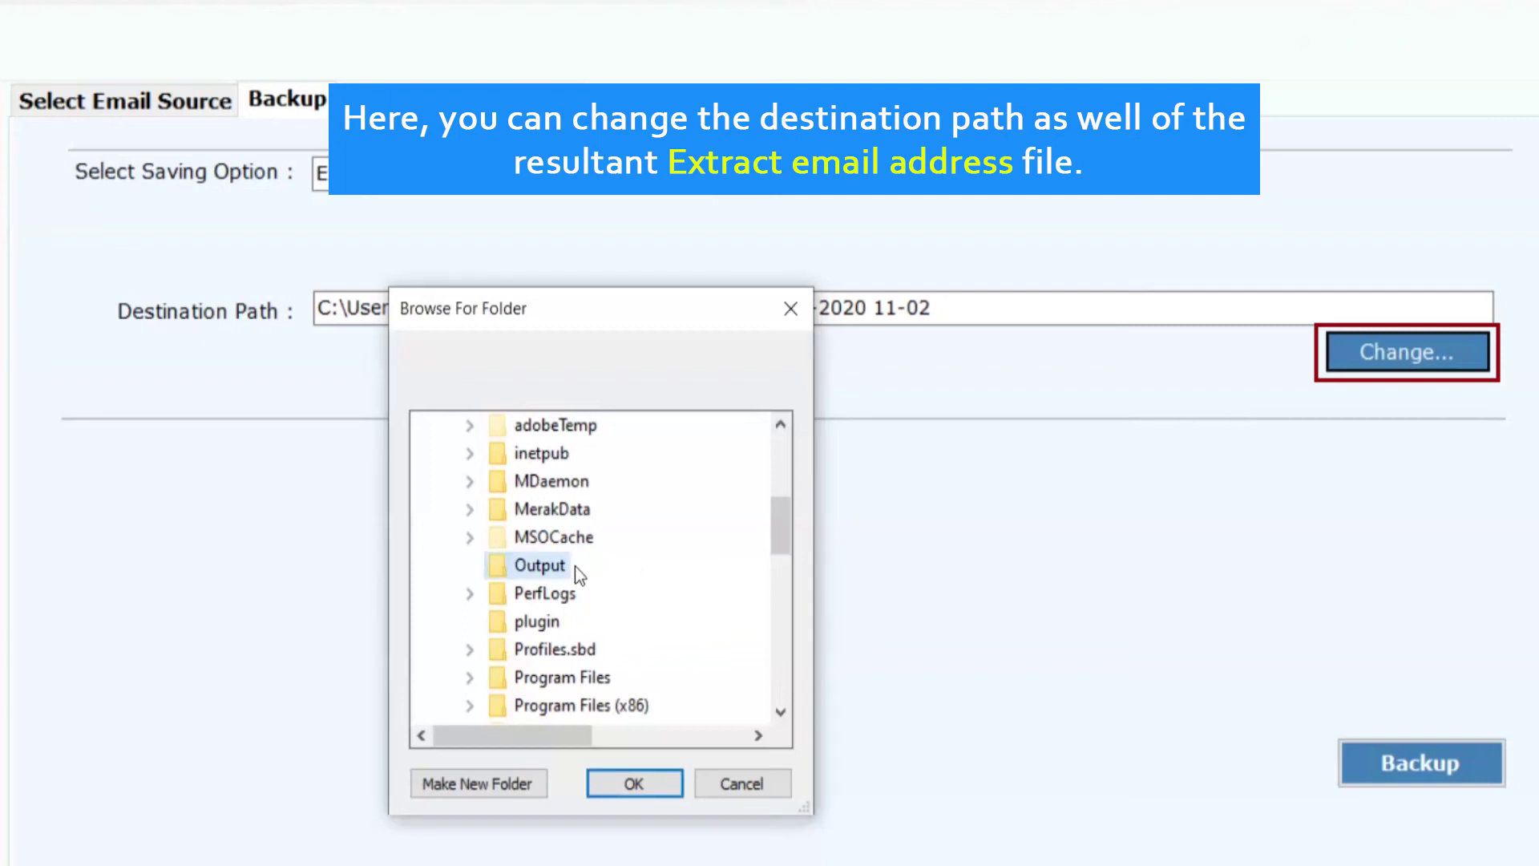
{"action": "left_click", "coordinate": [657, 784]}
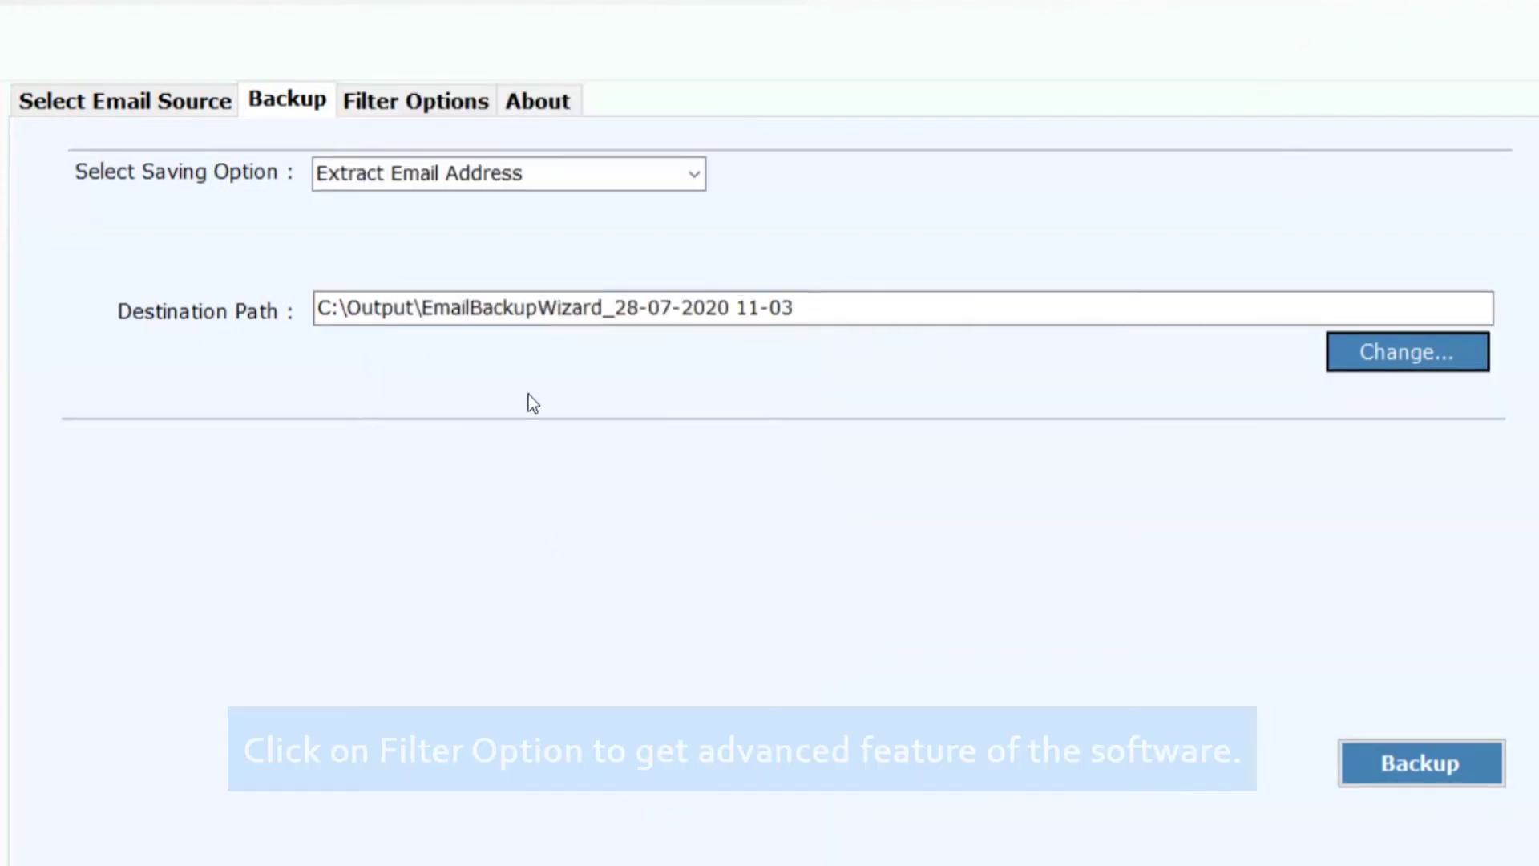
In Filter Options, leave advanced settings off and keep To among the extracted address fields
{"action": "left_click", "coordinate": [431, 103]}
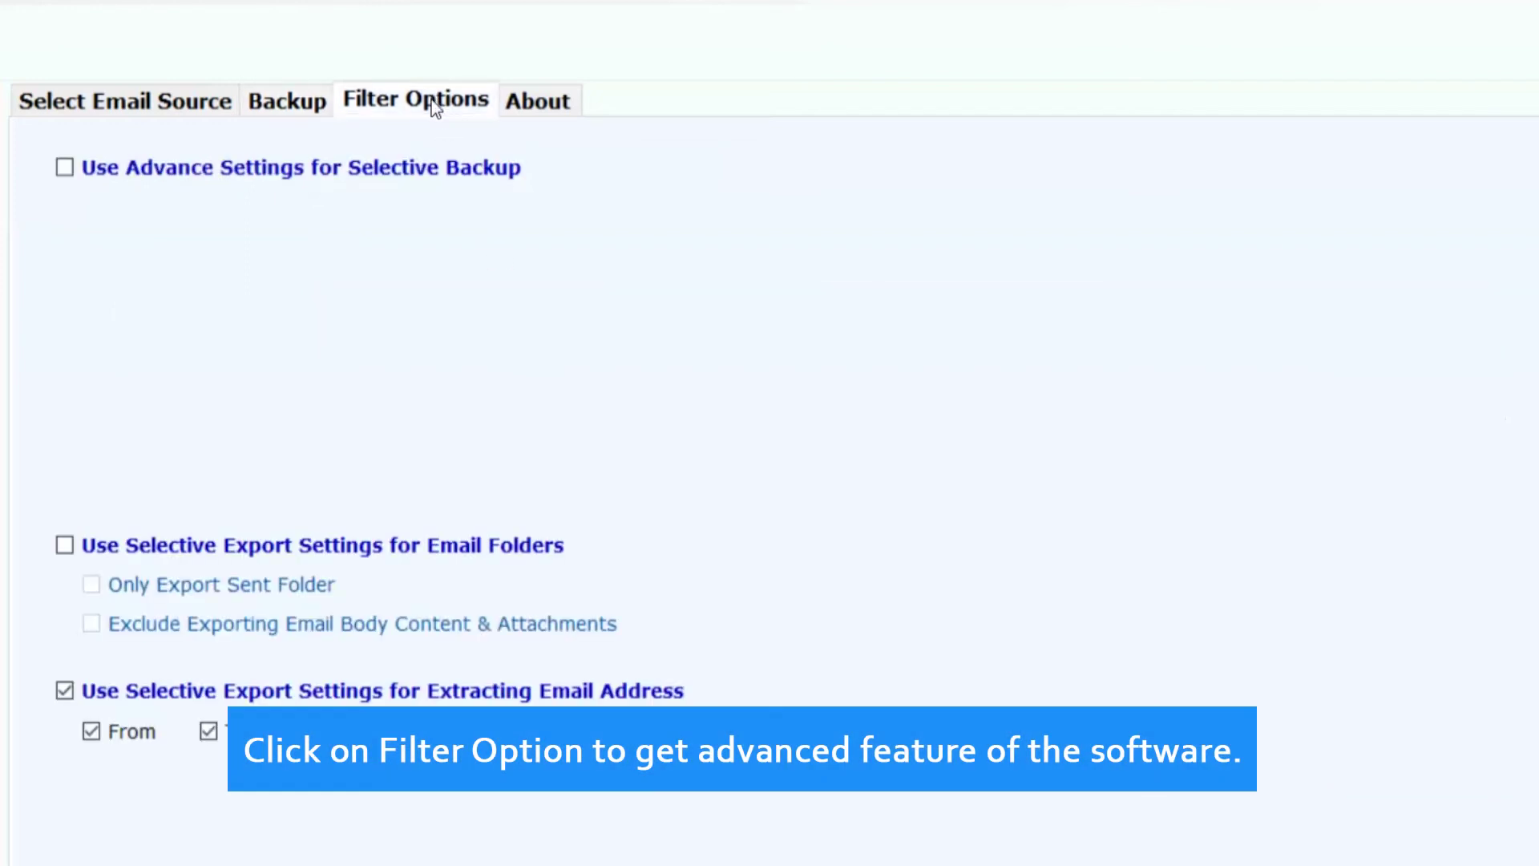
{"action": "left_click", "coordinate": [64, 164]}
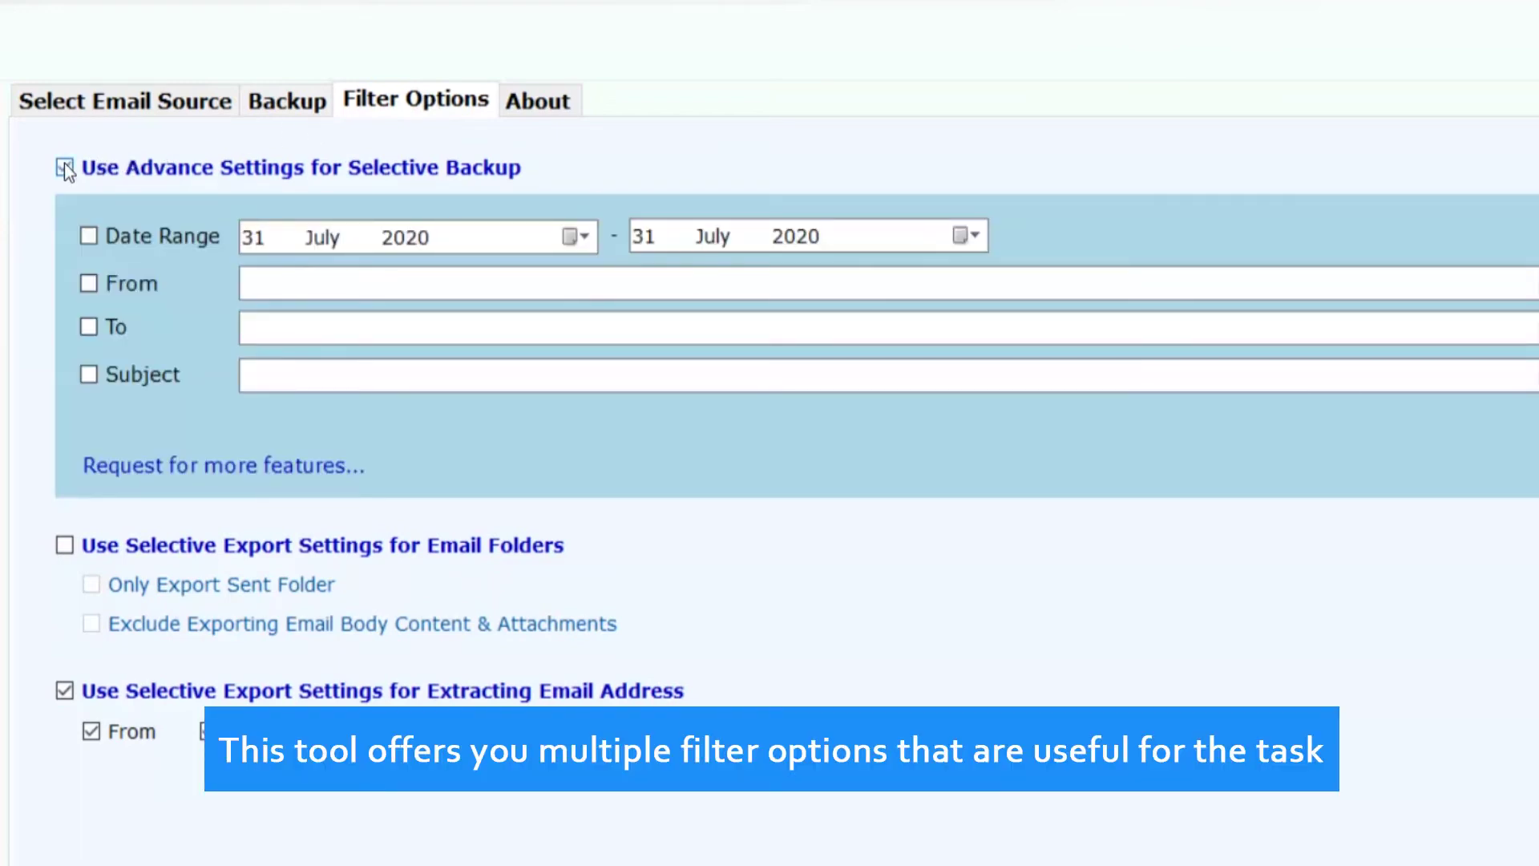
{"action": "left_click", "coordinate": [65, 167]}
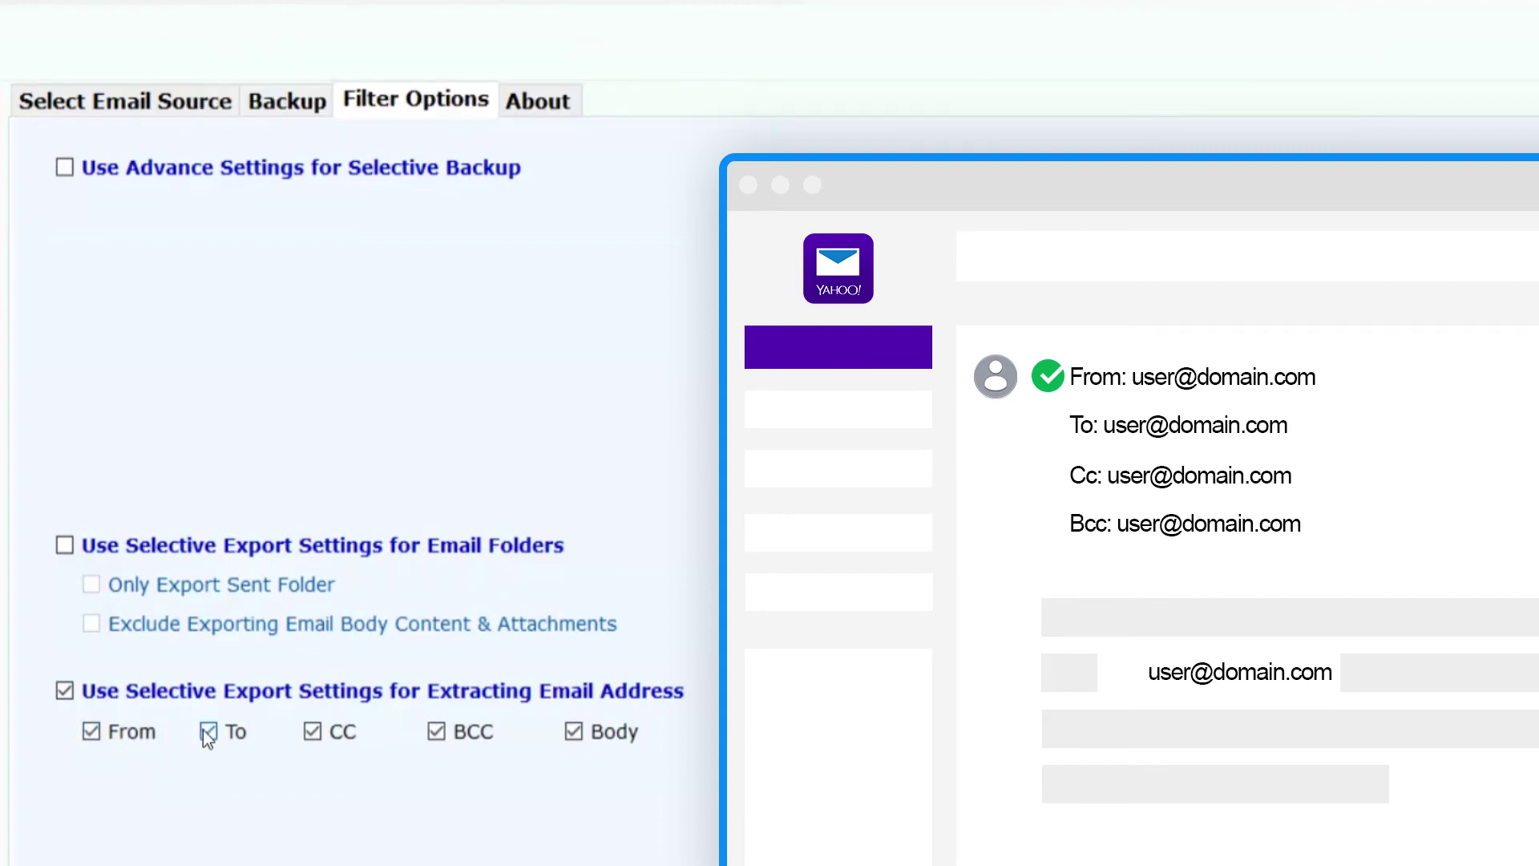
{"action": "left_click", "coordinate": [206, 731]}
{"action": "left_click", "coordinate": [206, 731]}
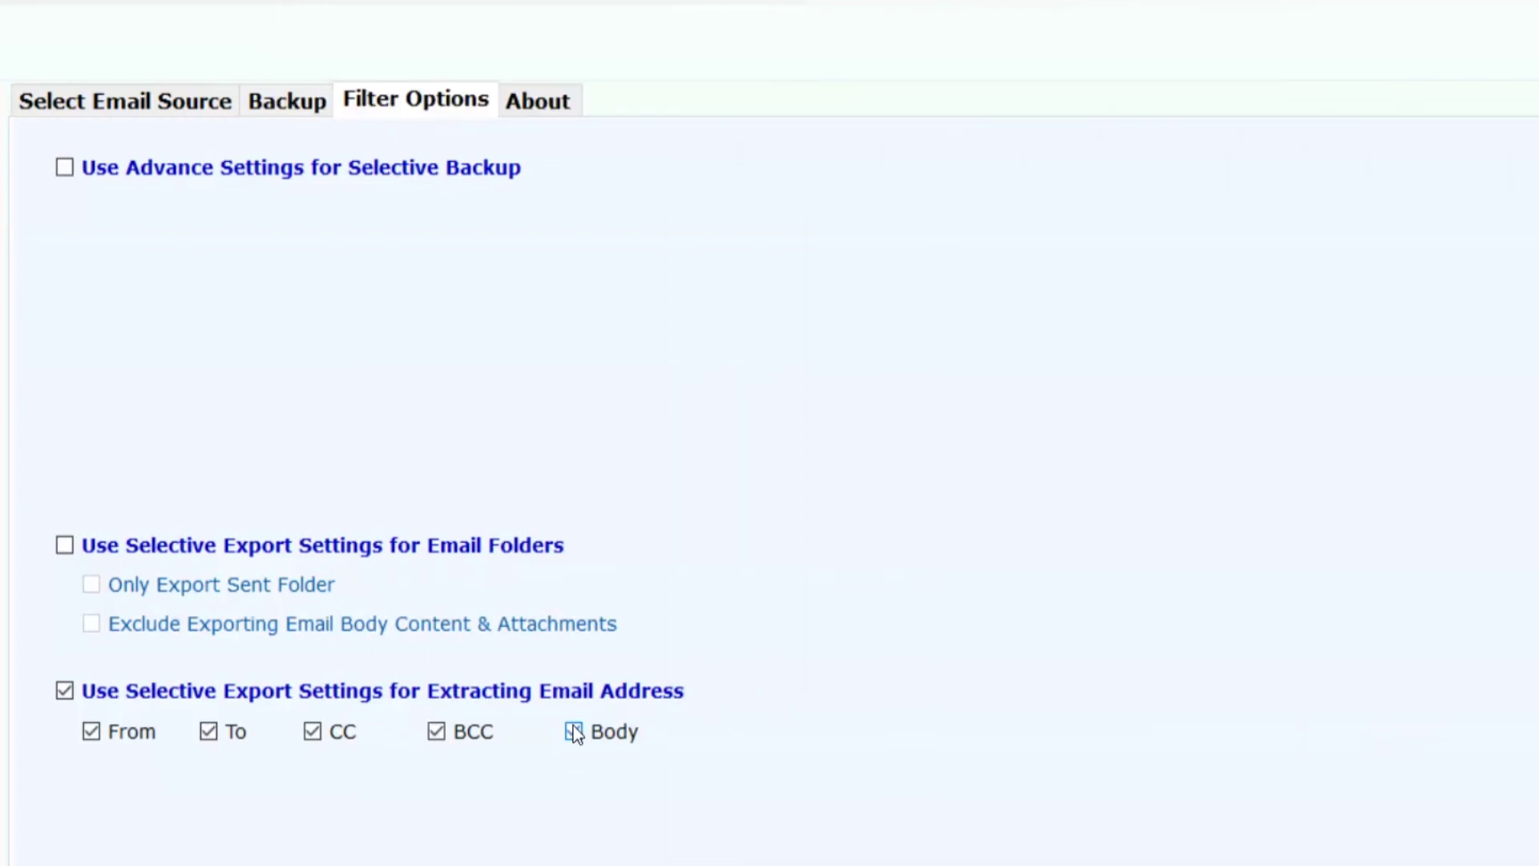
Run the extraction, dismiss the completion message, and open AllItems.csv in Excel
{"action": "left_click", "coordinate": [287, 109]}
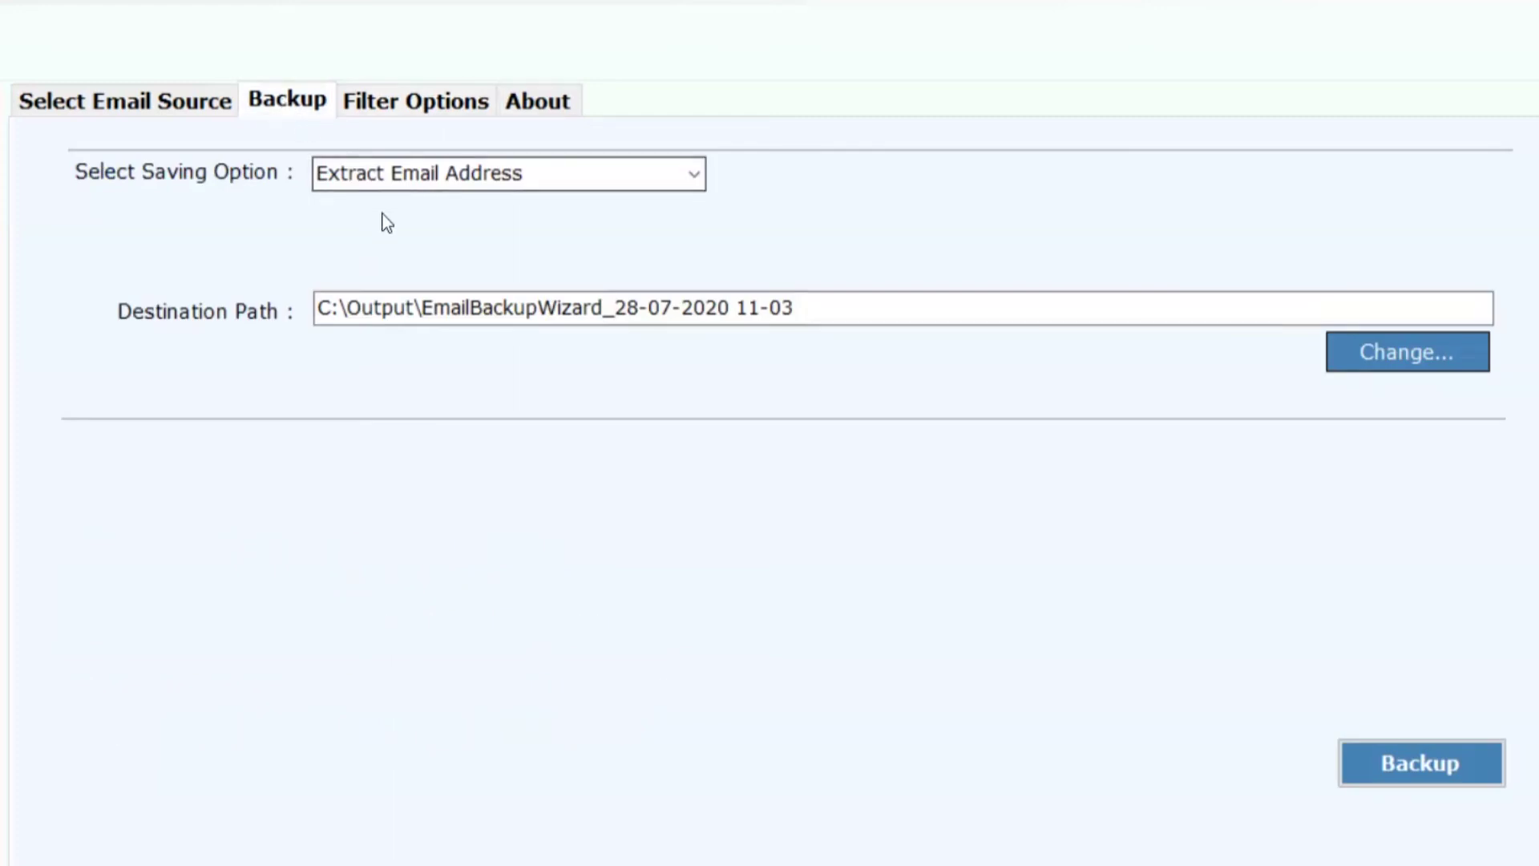
{"action": "left_click", "coordinate": [1404, 768]}
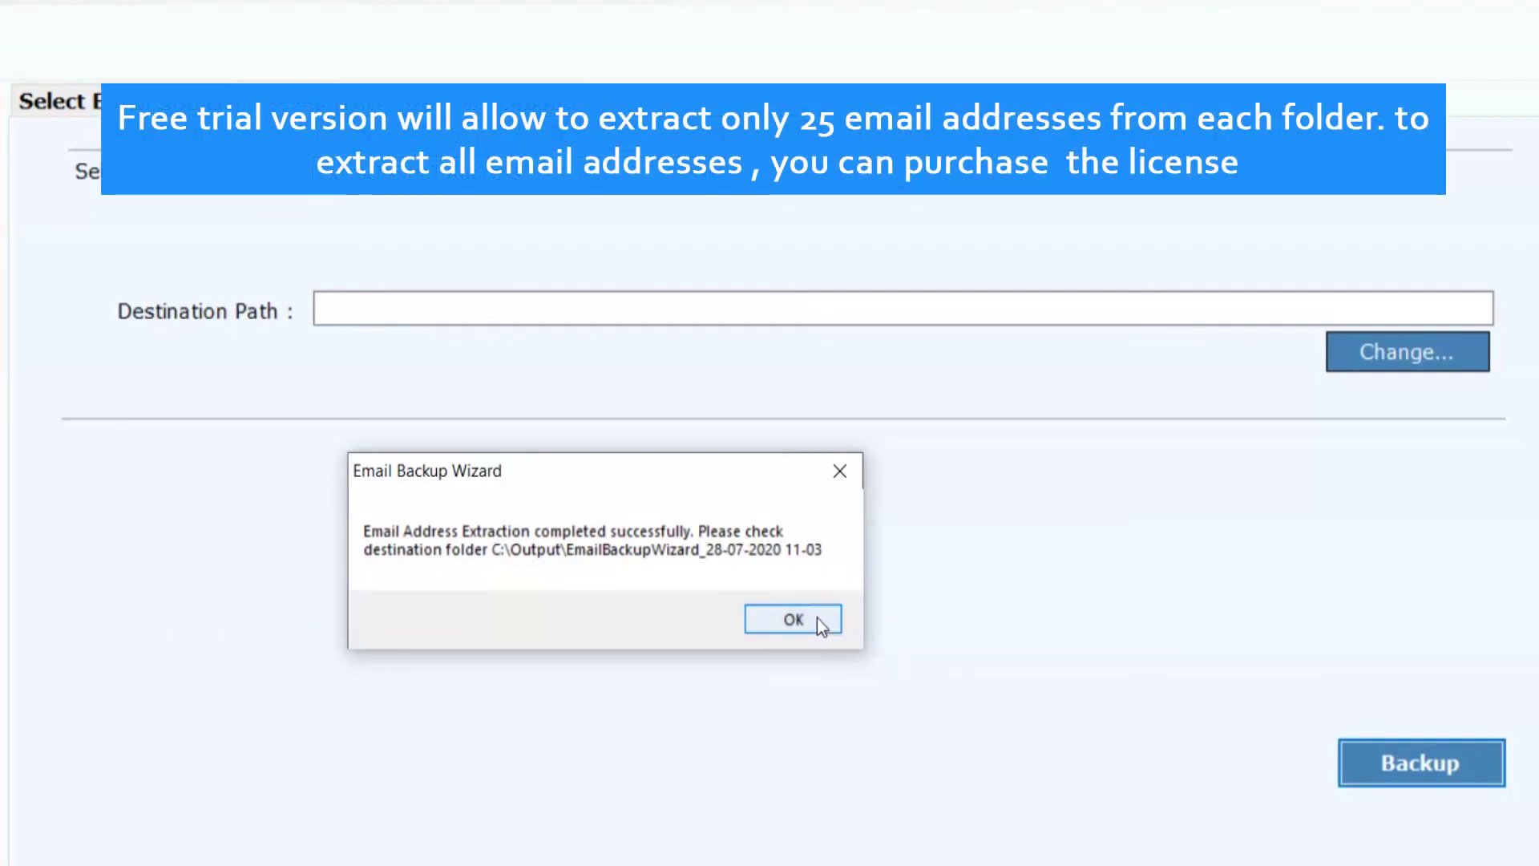
{"action": "left_click", "coordinate": [818, 626]}
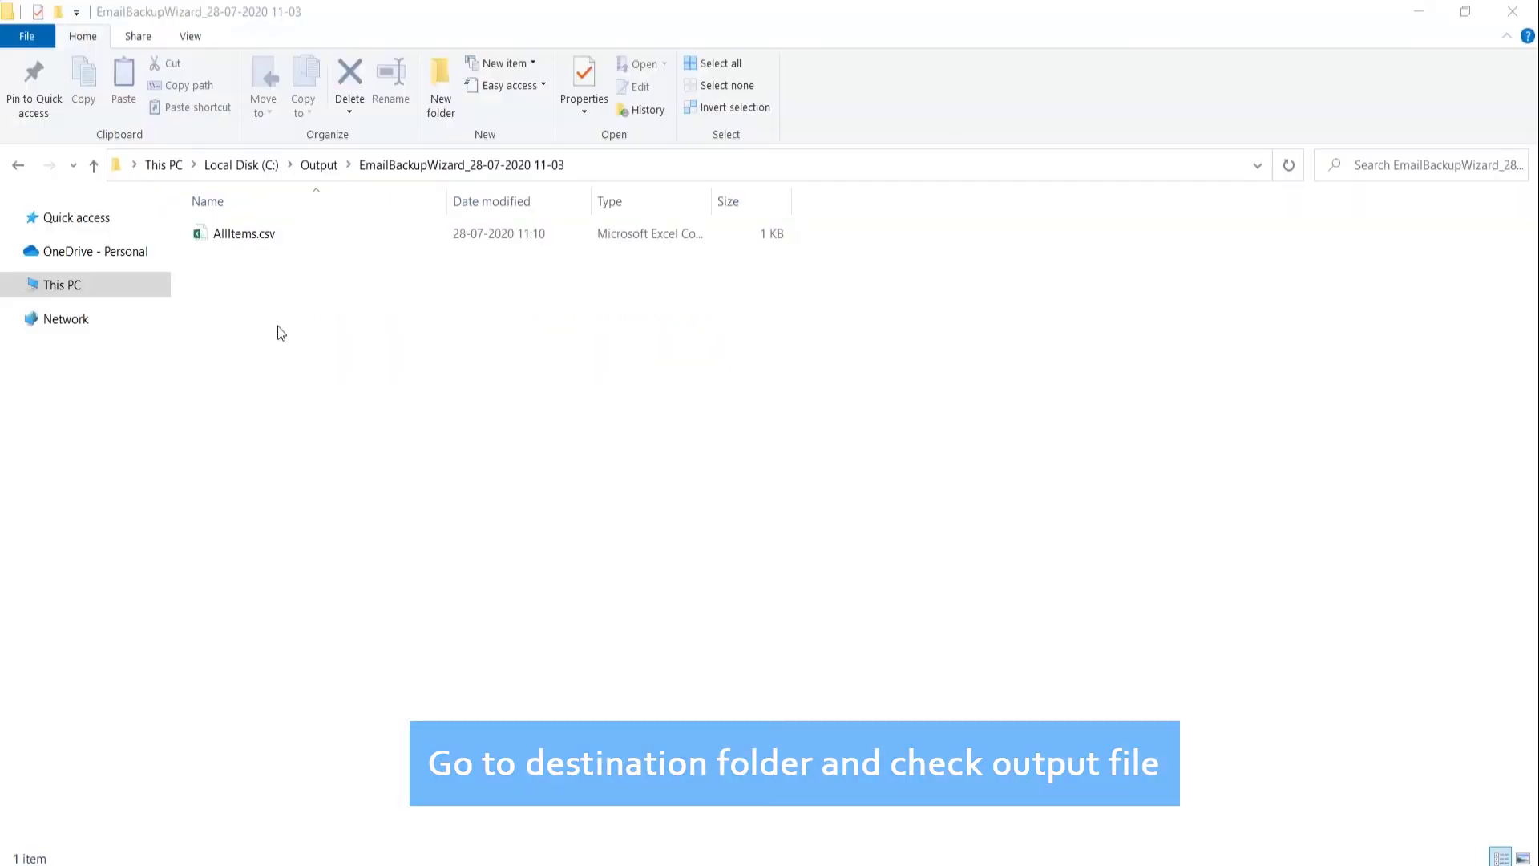
{"action": "double_click", "coordinate": [223, 238]}
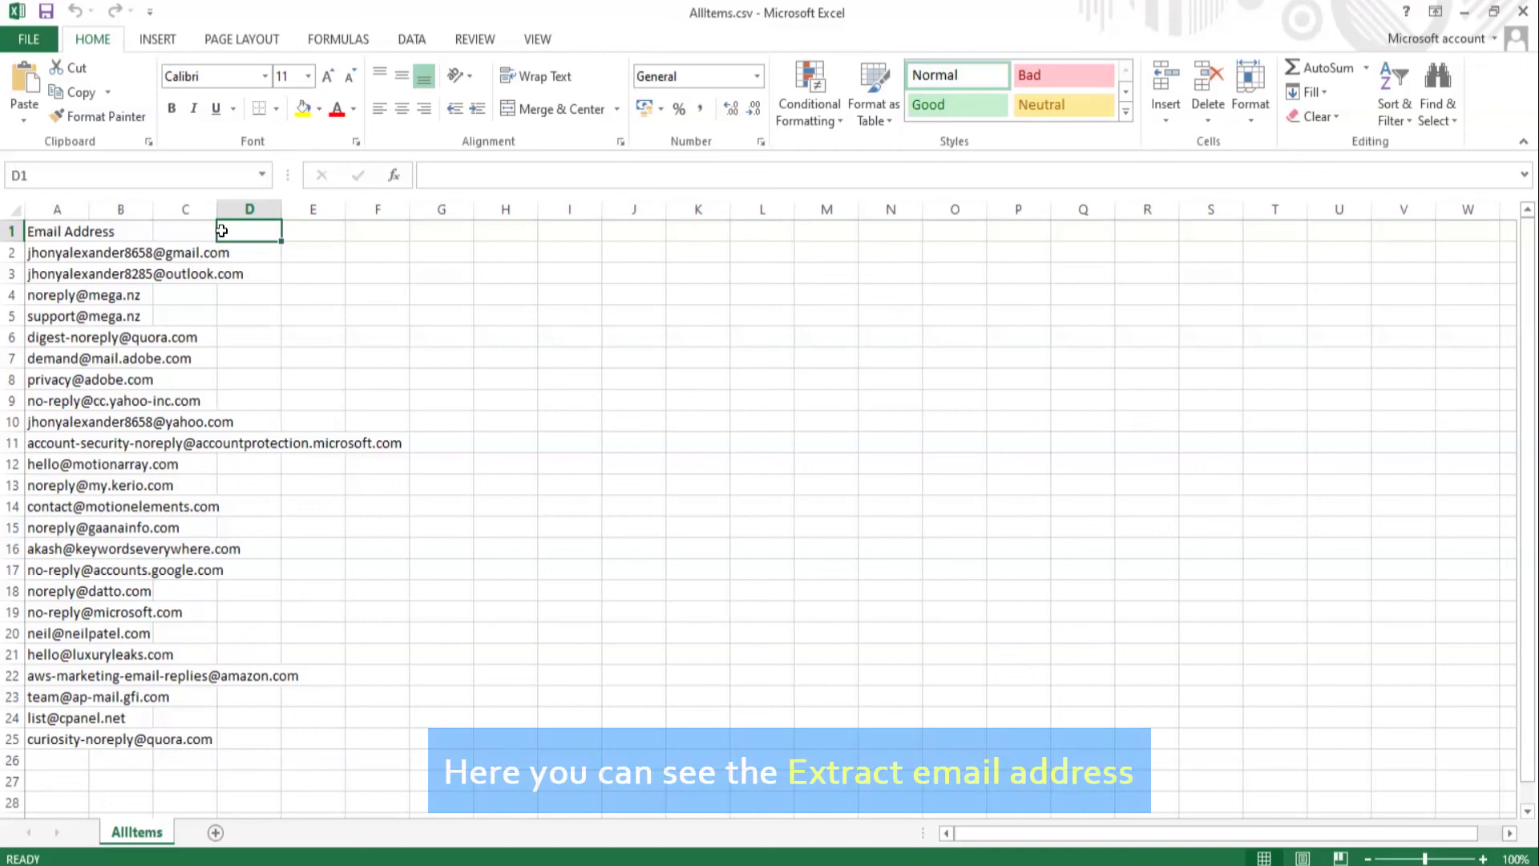